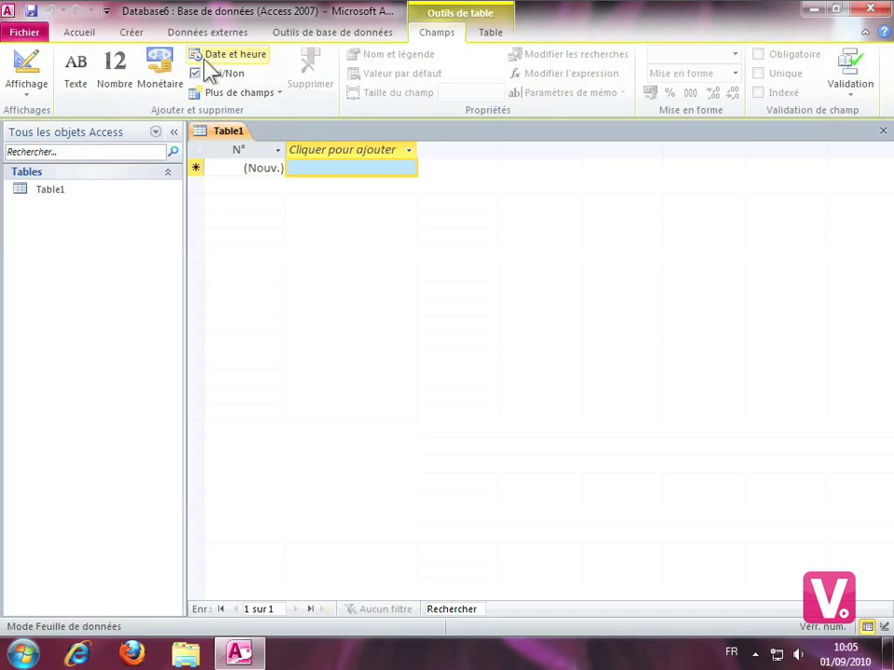
Step: Start an Outlook folder import that brings the source data into a new table of the current database
left_click(215, 36)
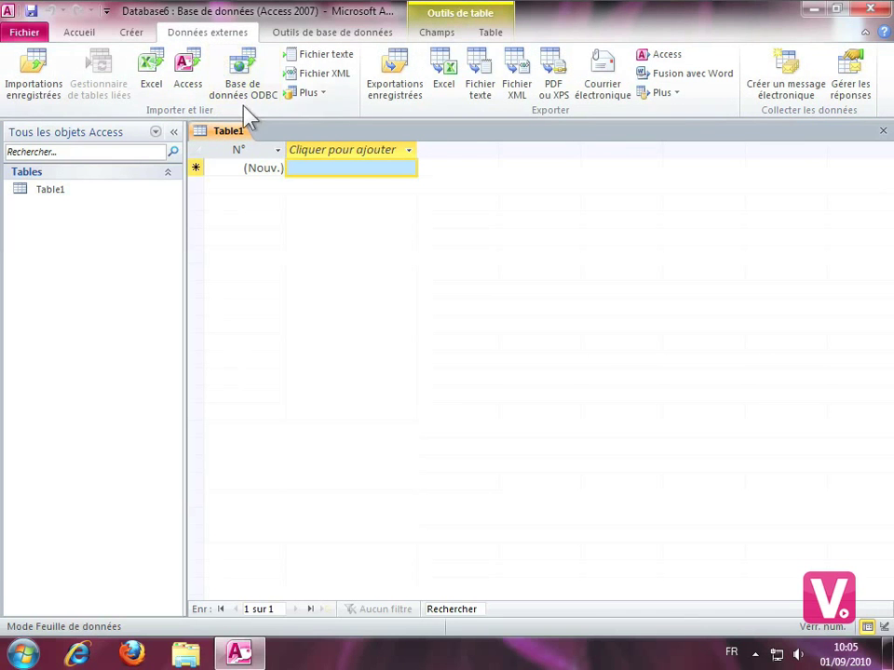
left_click(310, 93)
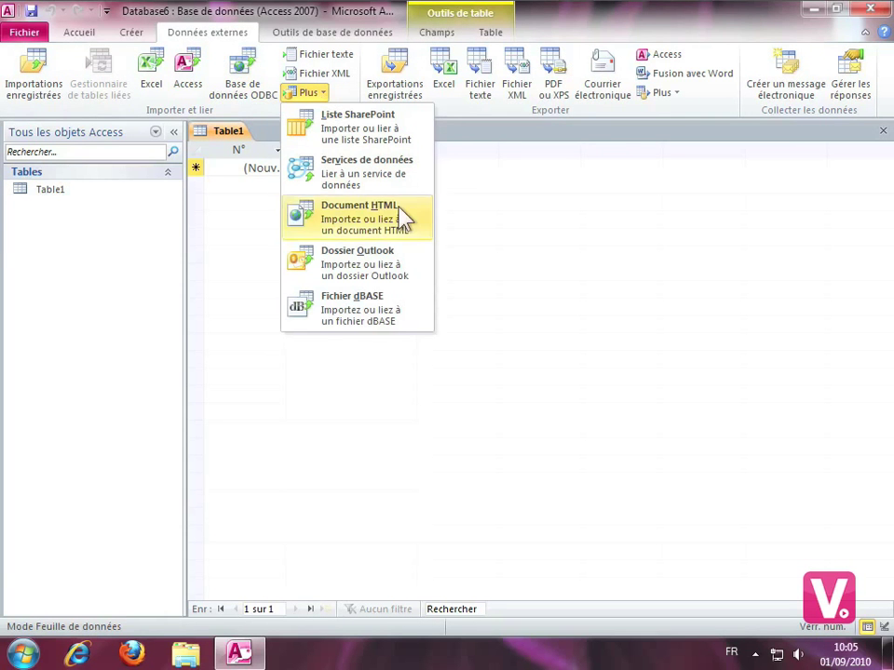
left_click(399, 270)
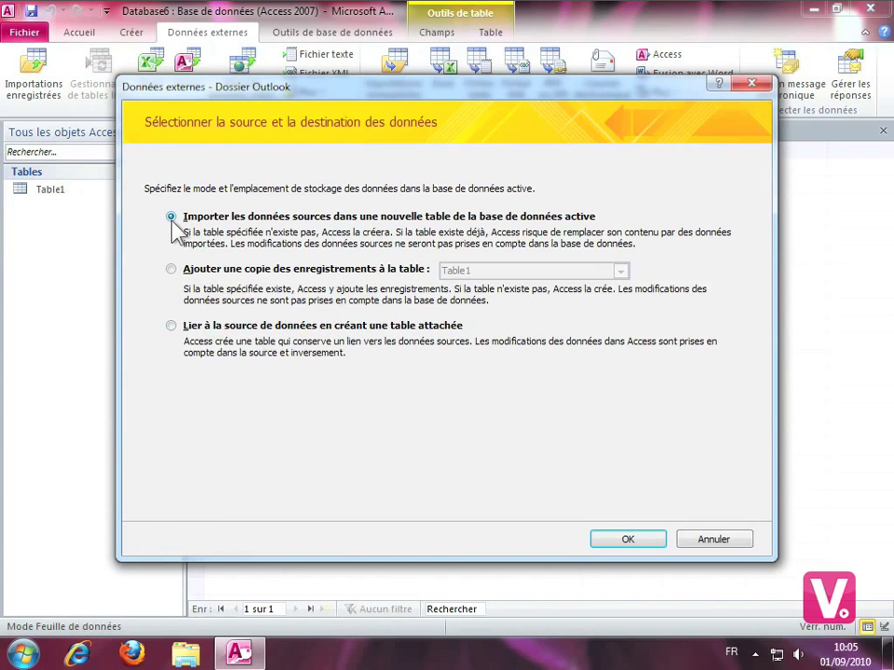
left_click(614, 540)
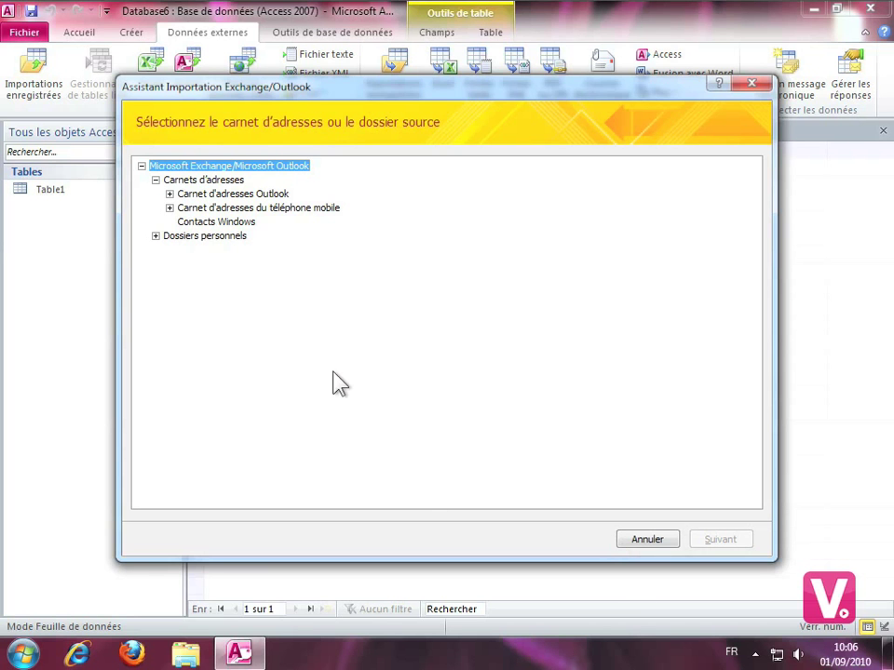
Step: Choose the Contacts folder under Carnet d'adresses Outlook as the import source and continue to the field options
left_click(170, 195)
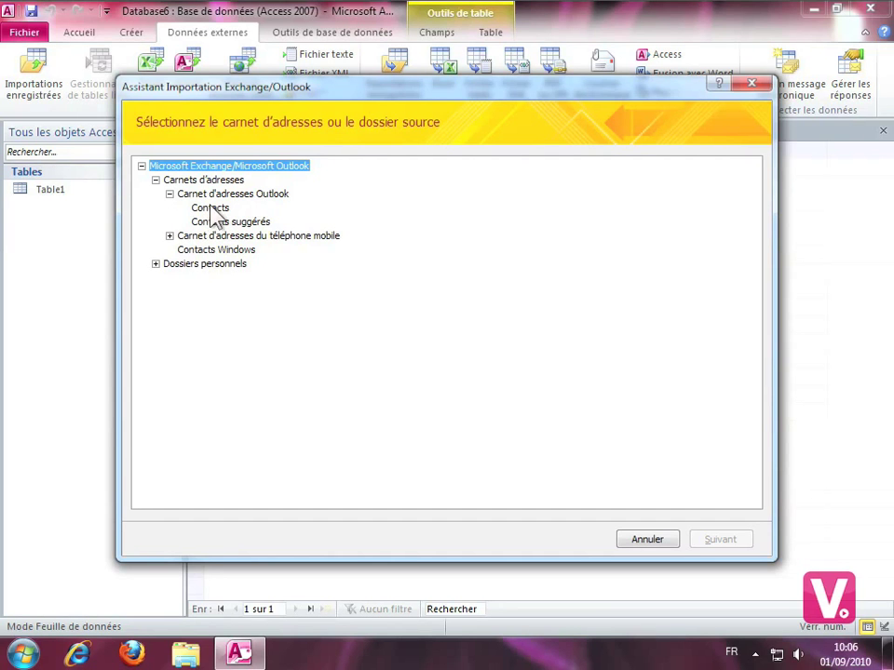
left_click(208, 208)
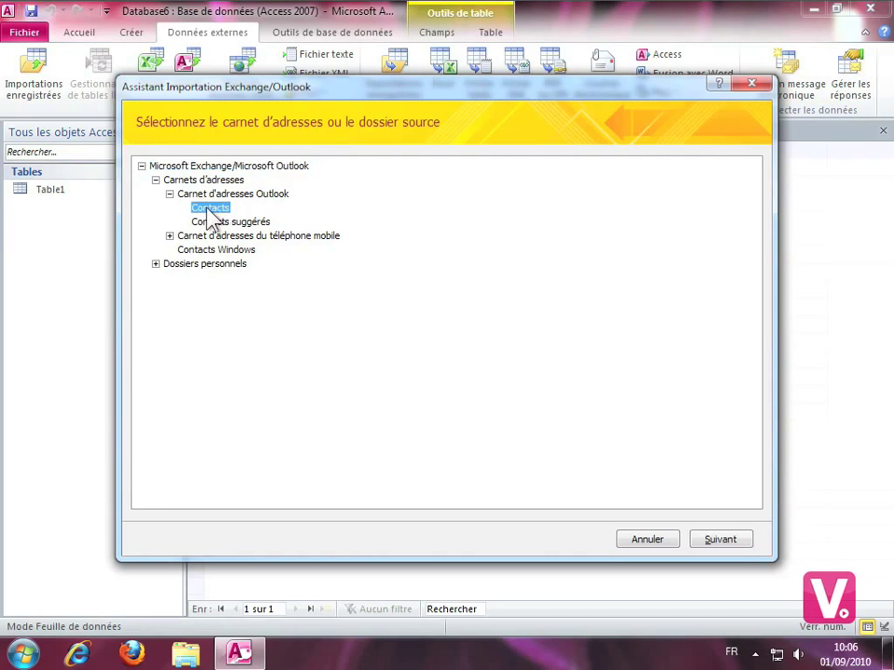
left_click(733, 535)
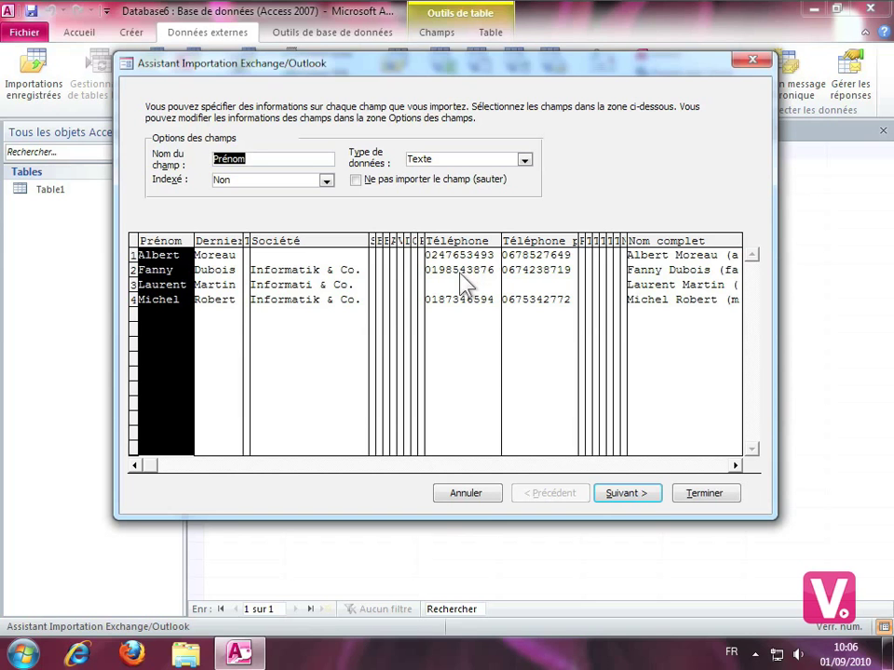
Step: Rename the Société field to Entreprise in the import field options
left_click(303, 274)
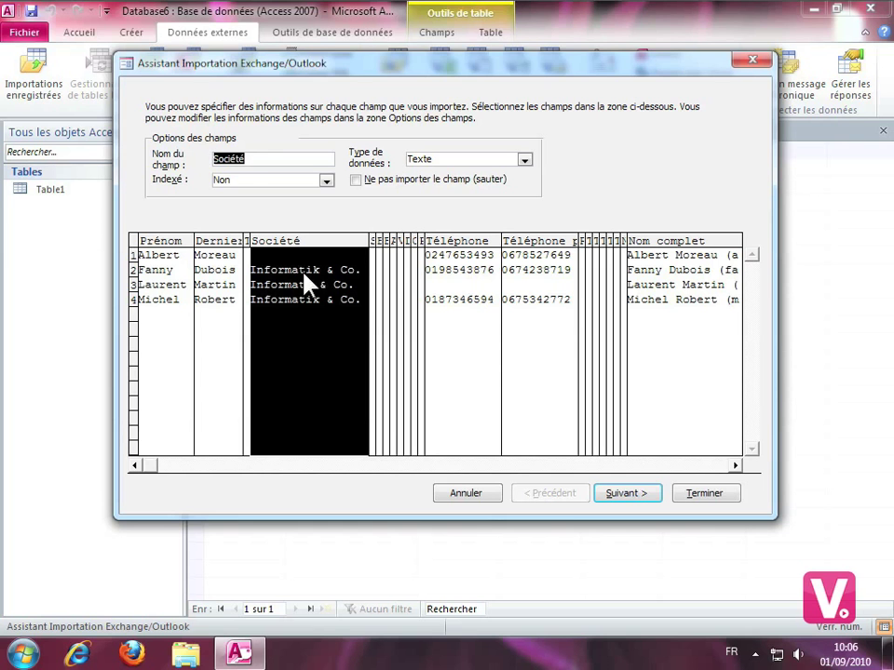
type("EN")
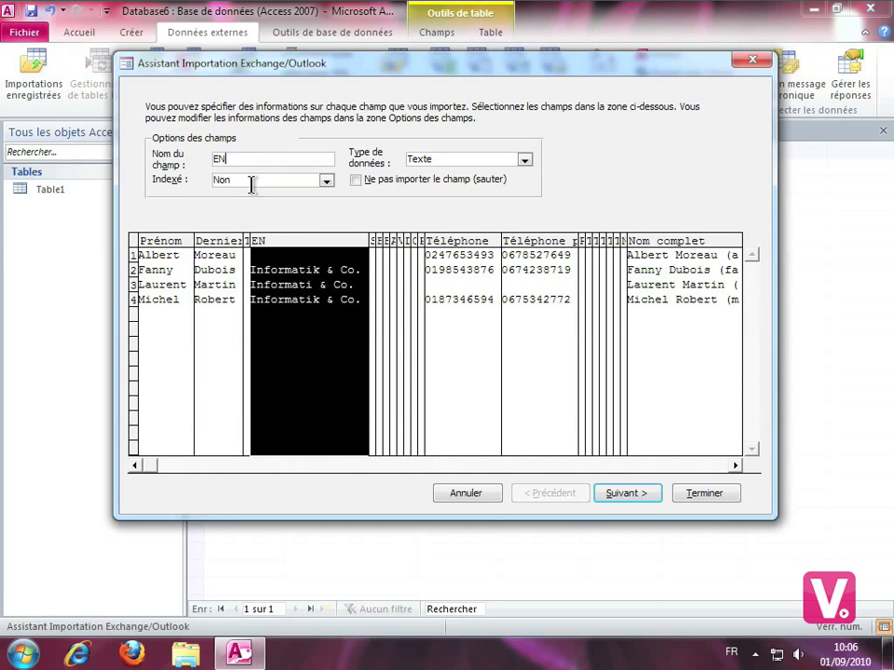
type("treprise")
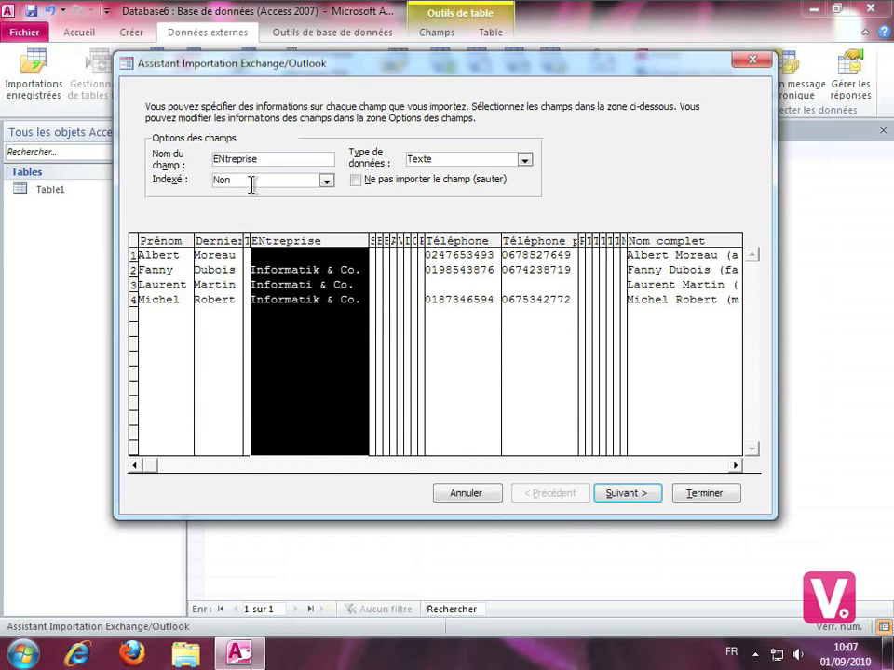
key("BackSpace")
key("BackSpace")
key("BackSpace")
key("BackSpace")
key("BackSpace")
key("BackSpace")
key("BackSpace")
key("BackSpace")
key("BackSpace")
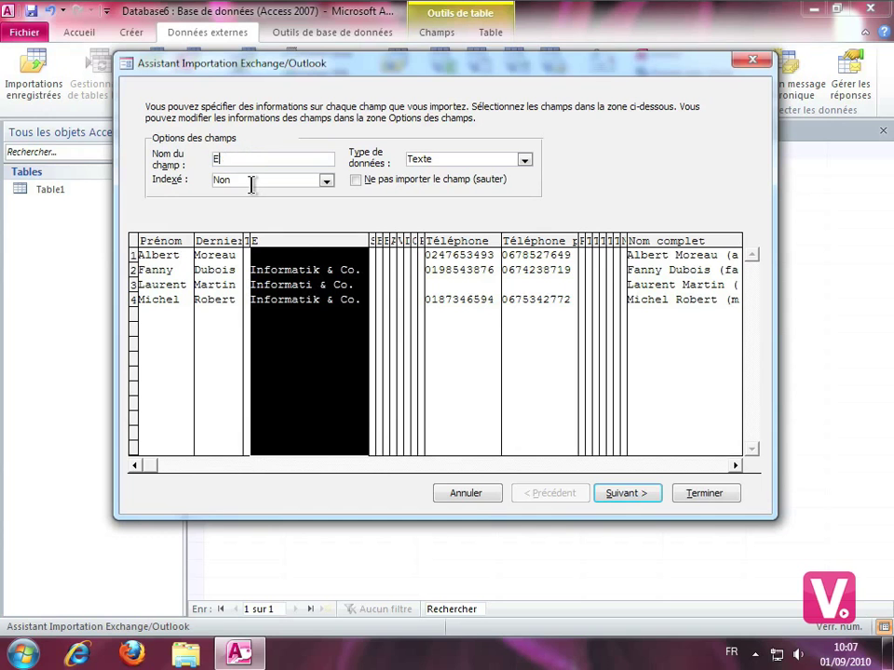
type("ntreprise")
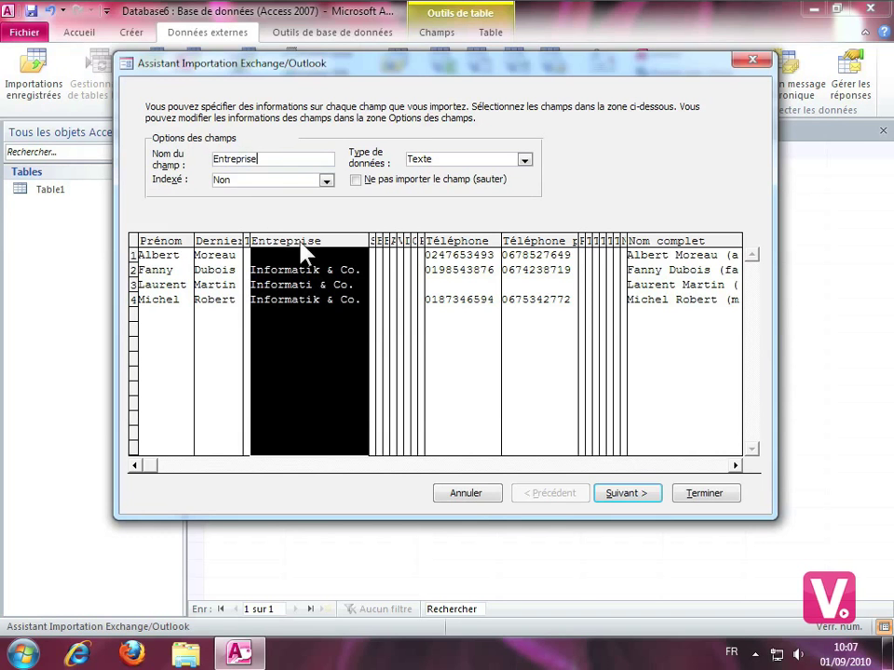
Step: Set the data type of the Téléphone field to Entier
left_click(463, 284)
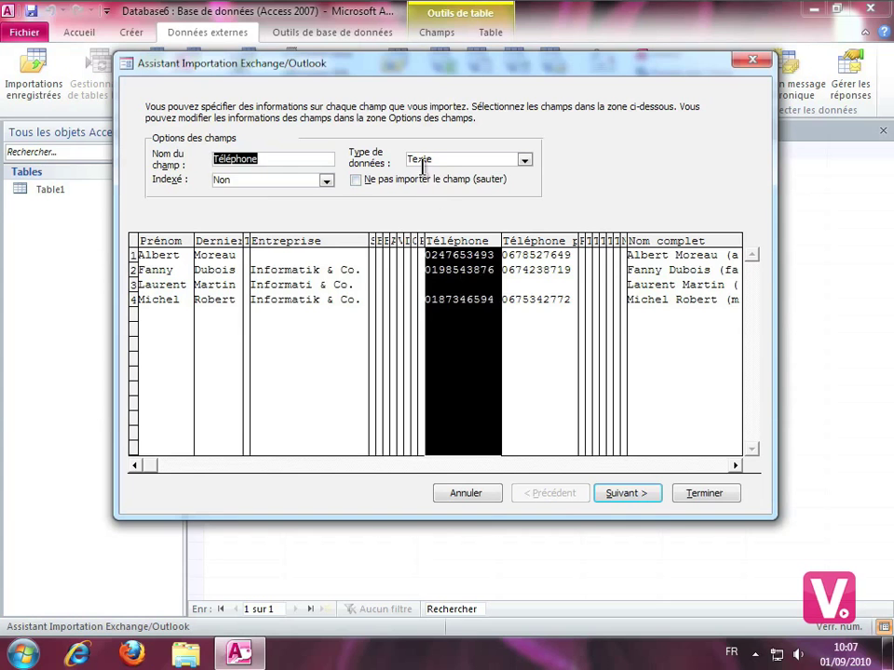
left_click(524, 160)
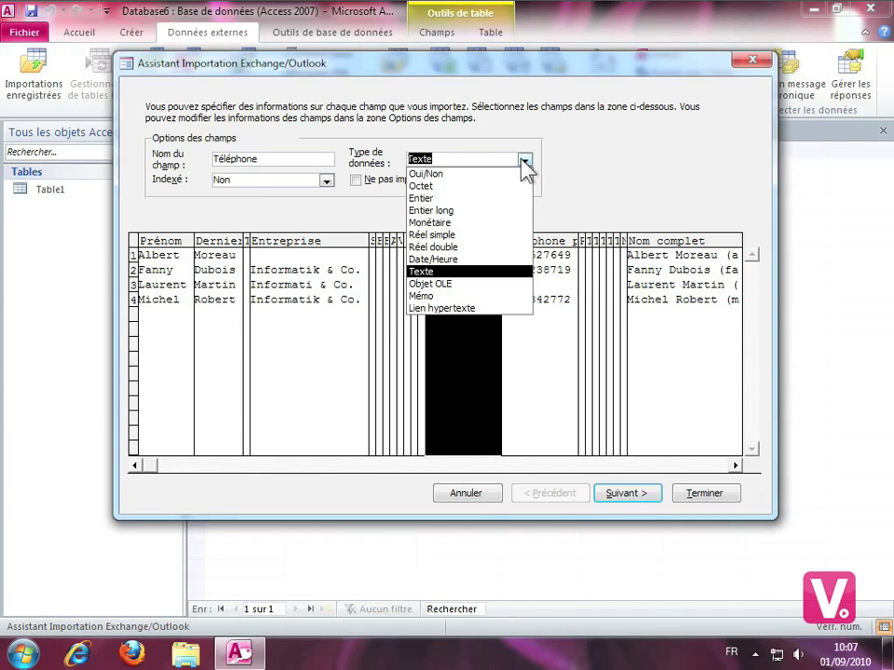
left_click(448, 200)
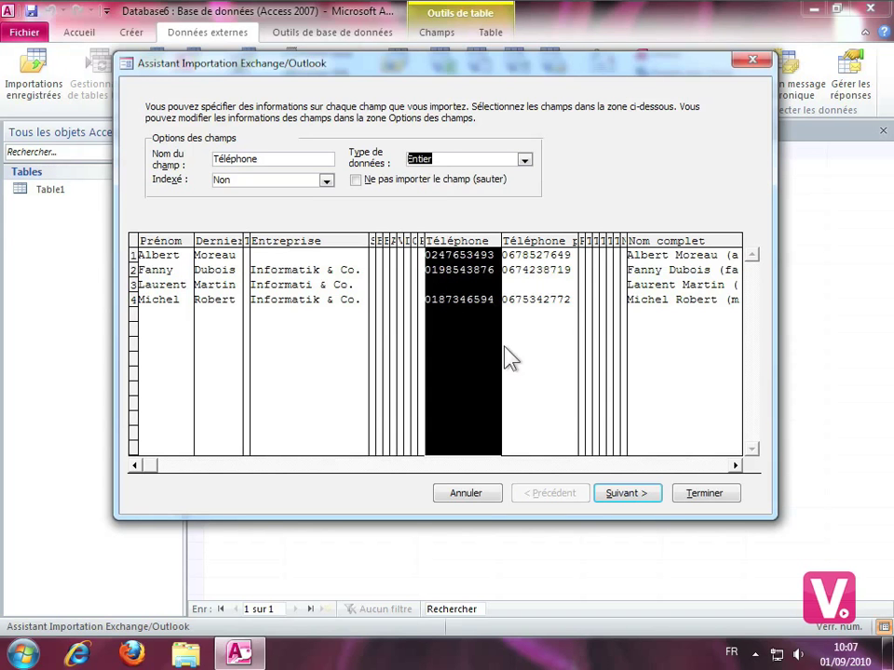
Step: Exclude the Type E-mail field from the import, keep its indexing at Non, and accept the field options
left_click_drag(154, 464, 170, 461)
left_click_drag(465, 467, 595, 468)
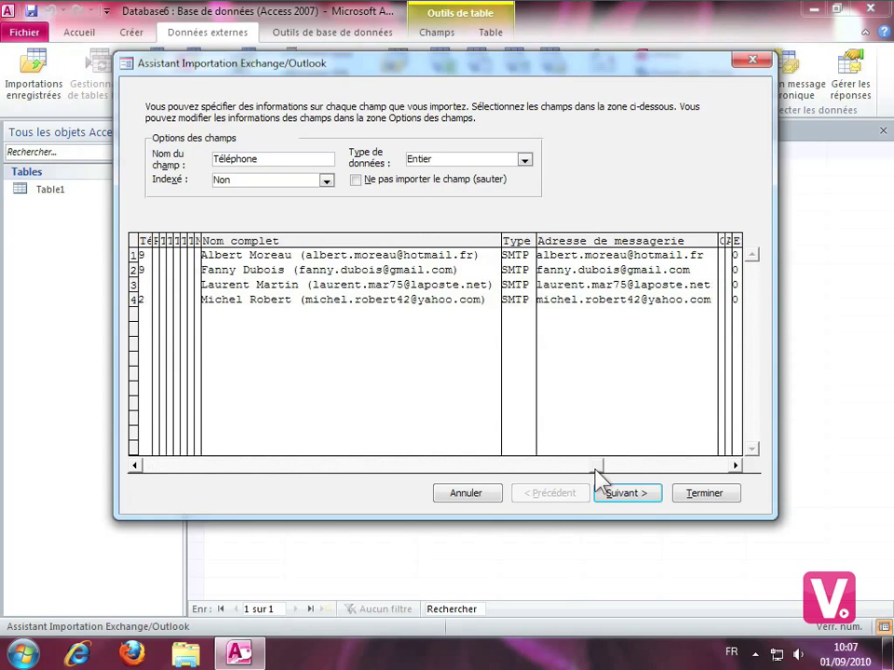
left_click(518, 276)
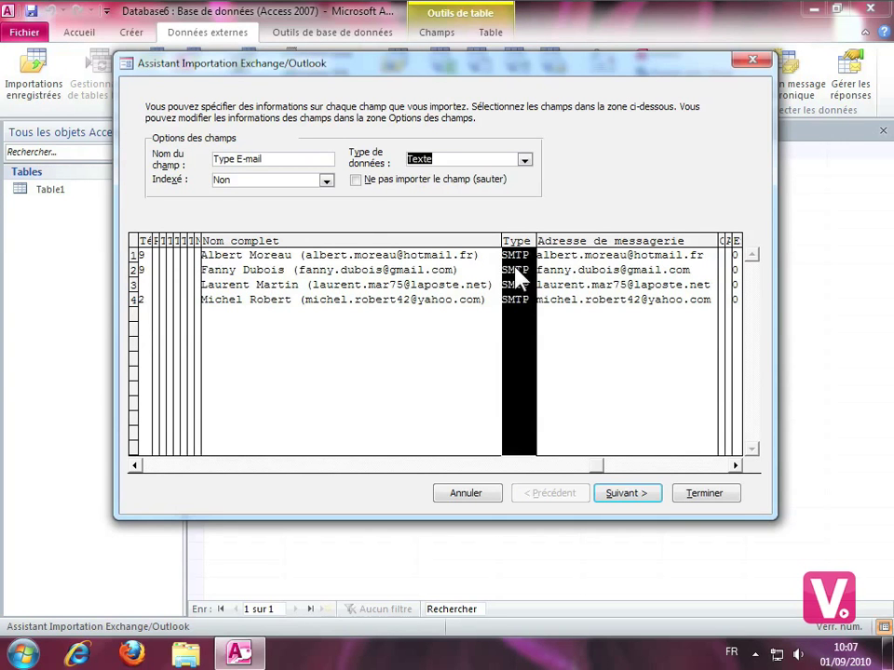
left_click(355, 181)
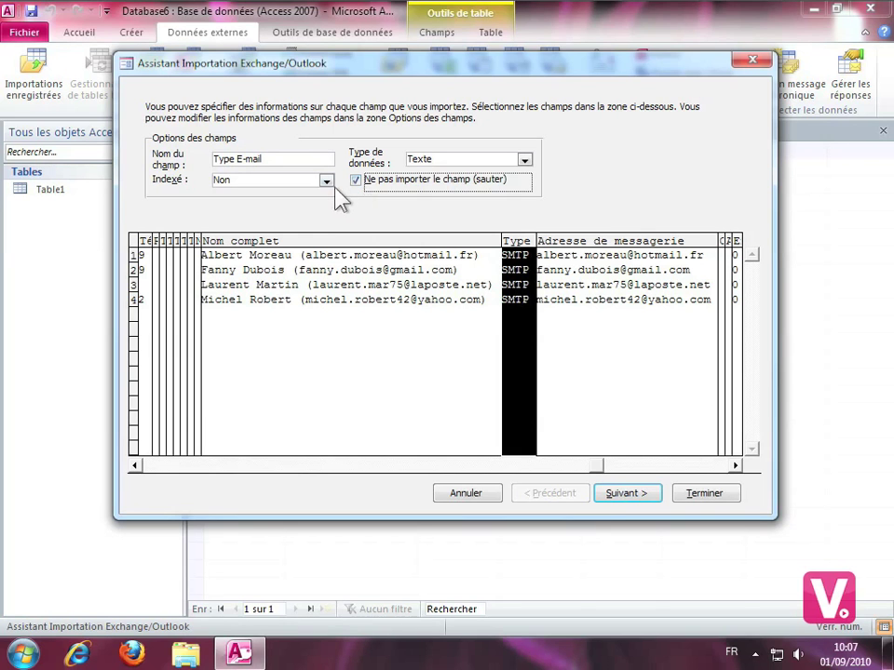
left_click(326, 180)
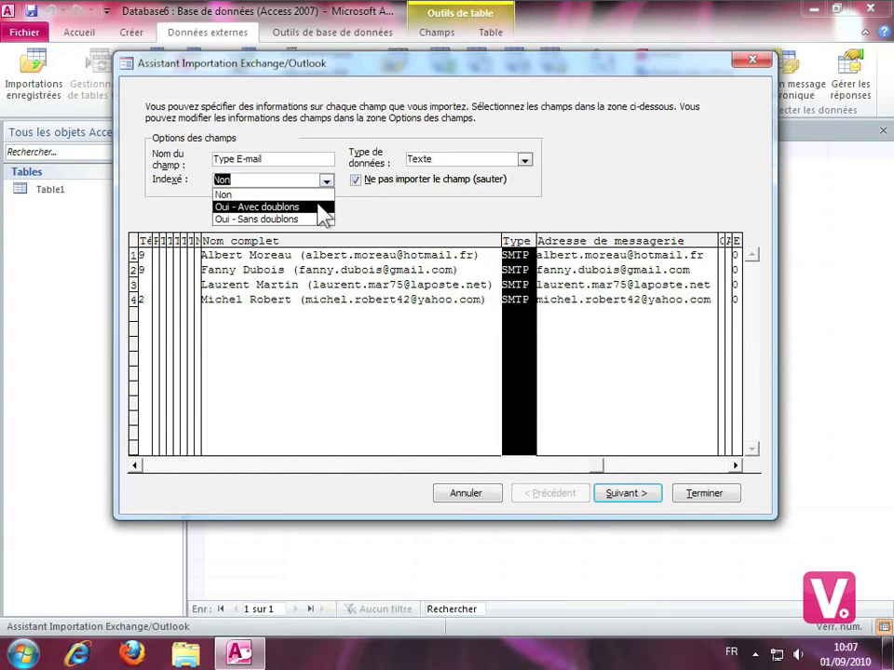
left_click(243, 194)
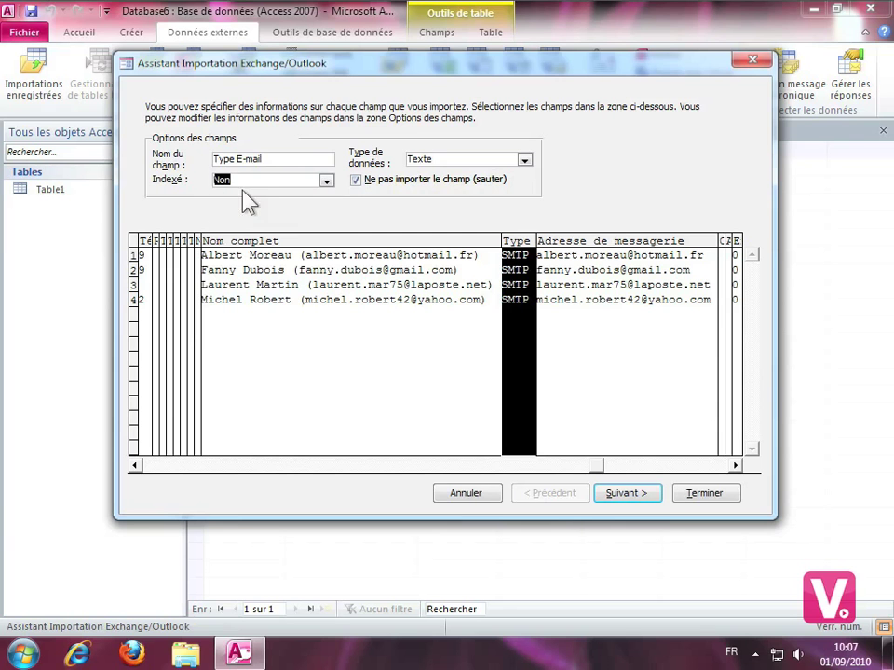
left_click(629, 501)
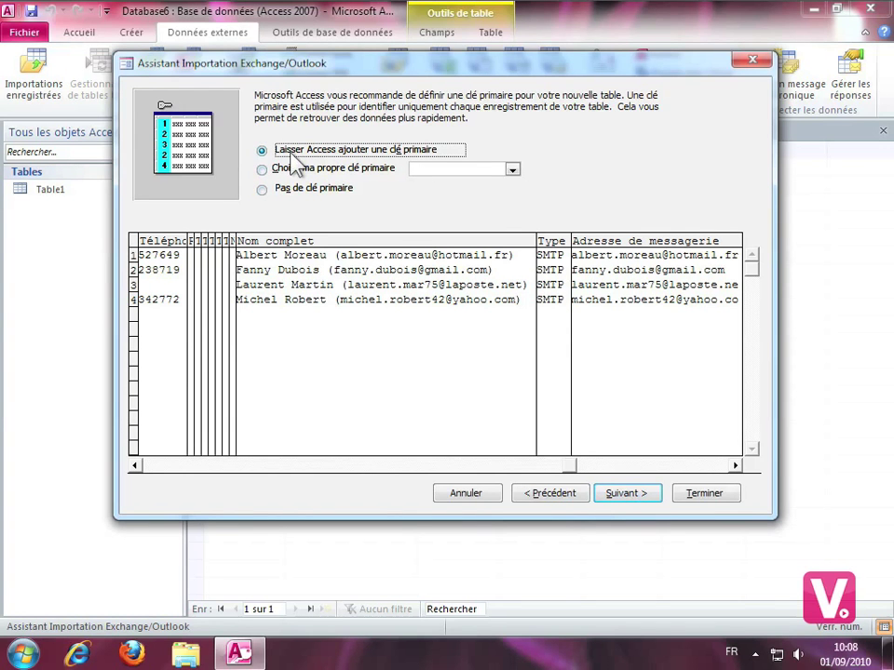
Step: Let Access add the primary key and run the import into a table named Mes contacts
left_click(626, 503)
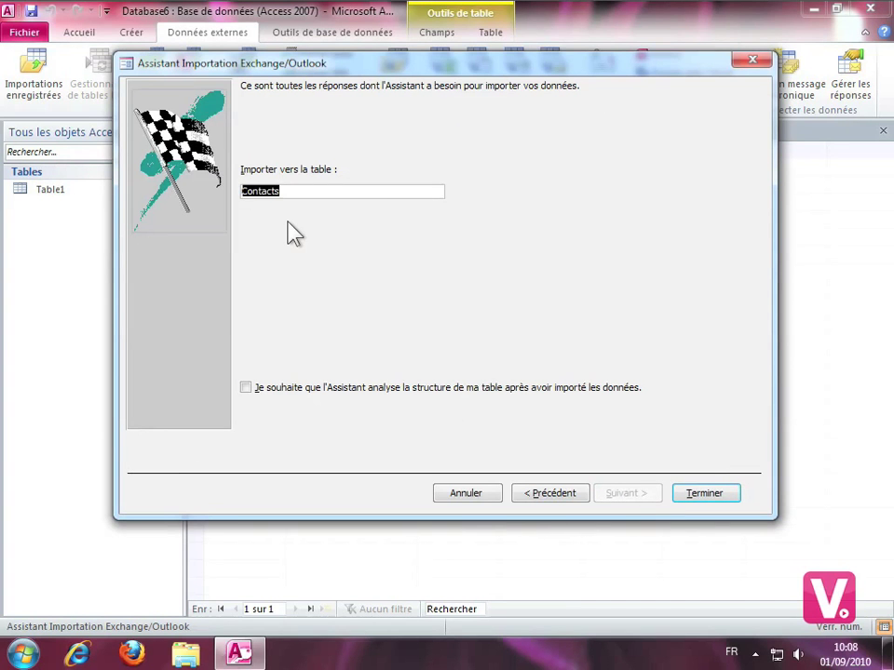
type("Mes contacts")
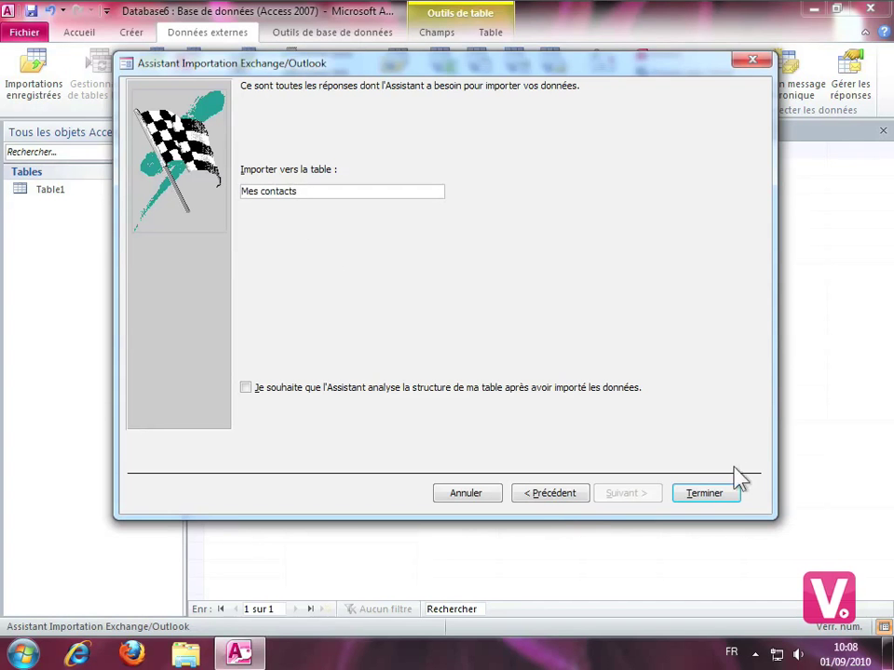
left_click(722, 494)
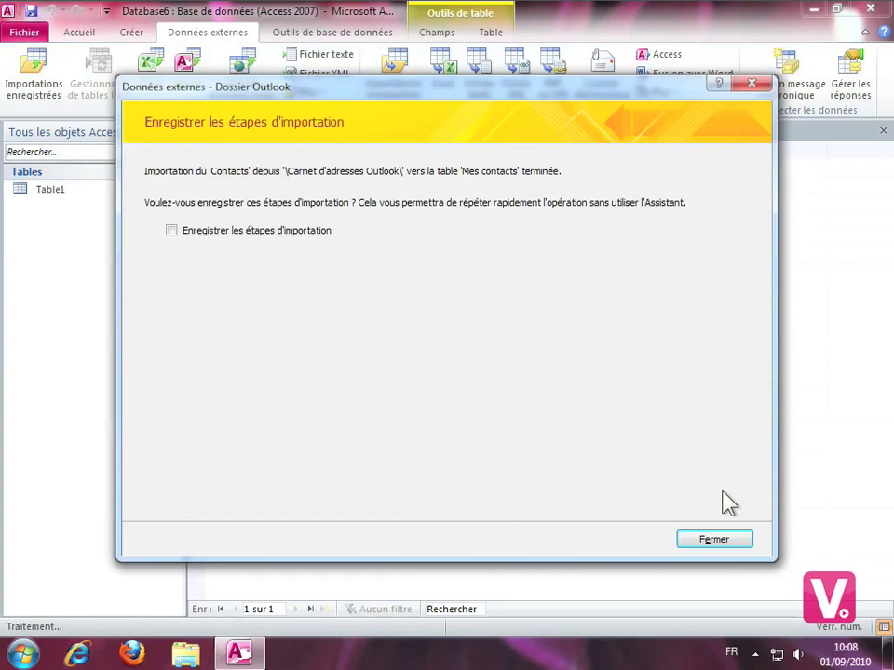
Step: Close the import without saving its steps and open the Mes contacts table
left_click(713, 544)
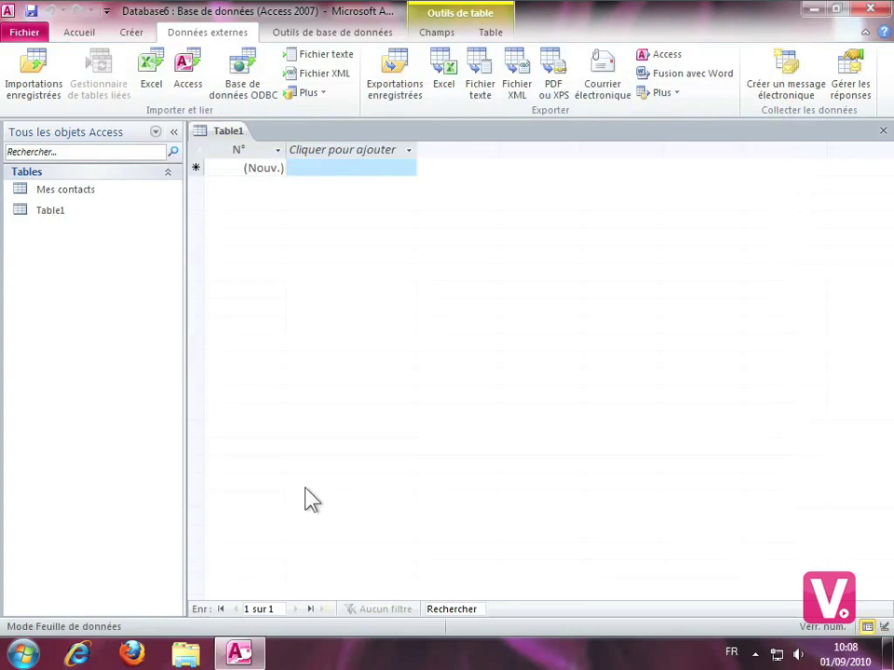
double_click(80, 194)
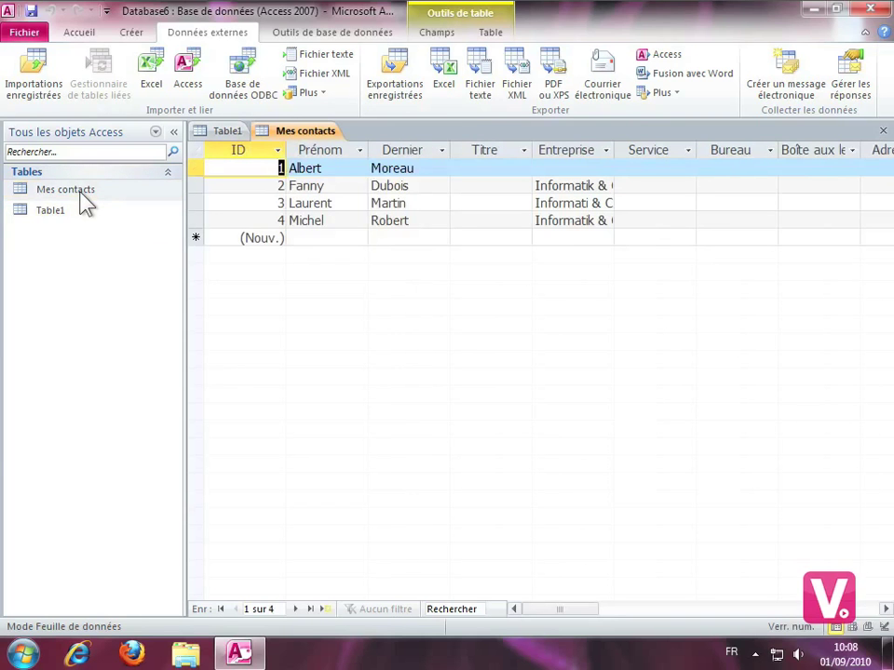